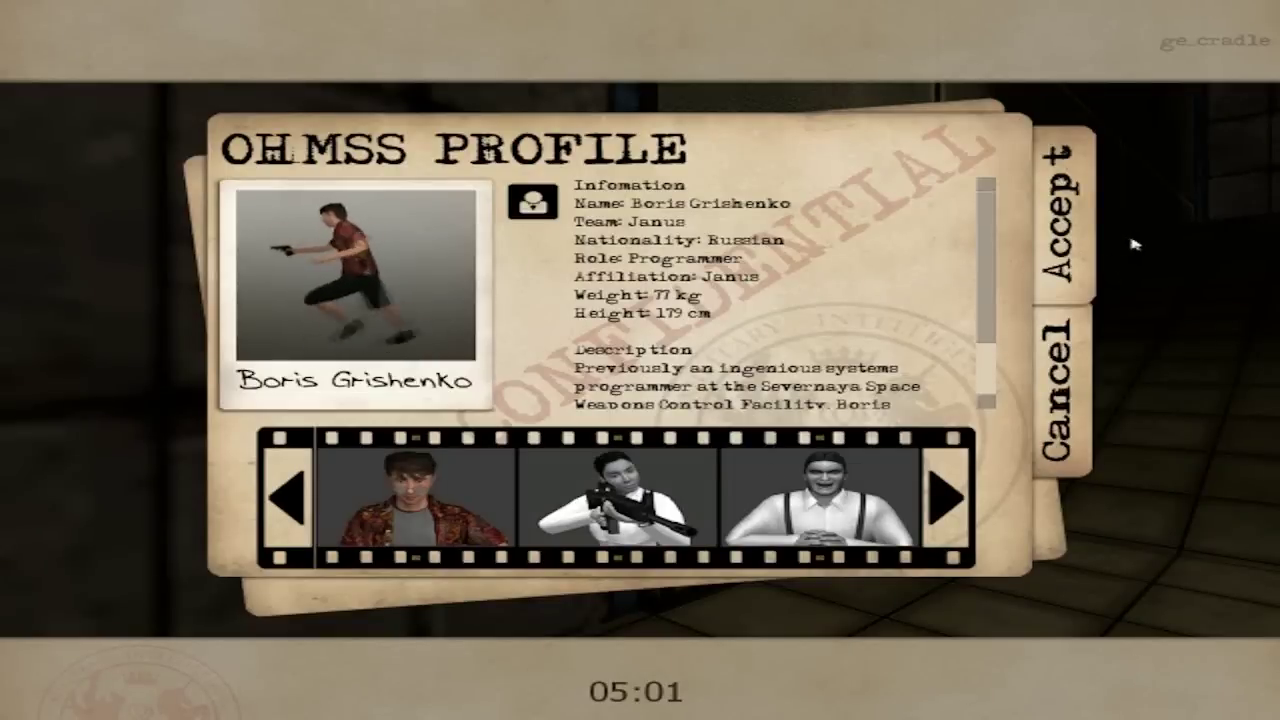
pyautogui.click(1065, 220)
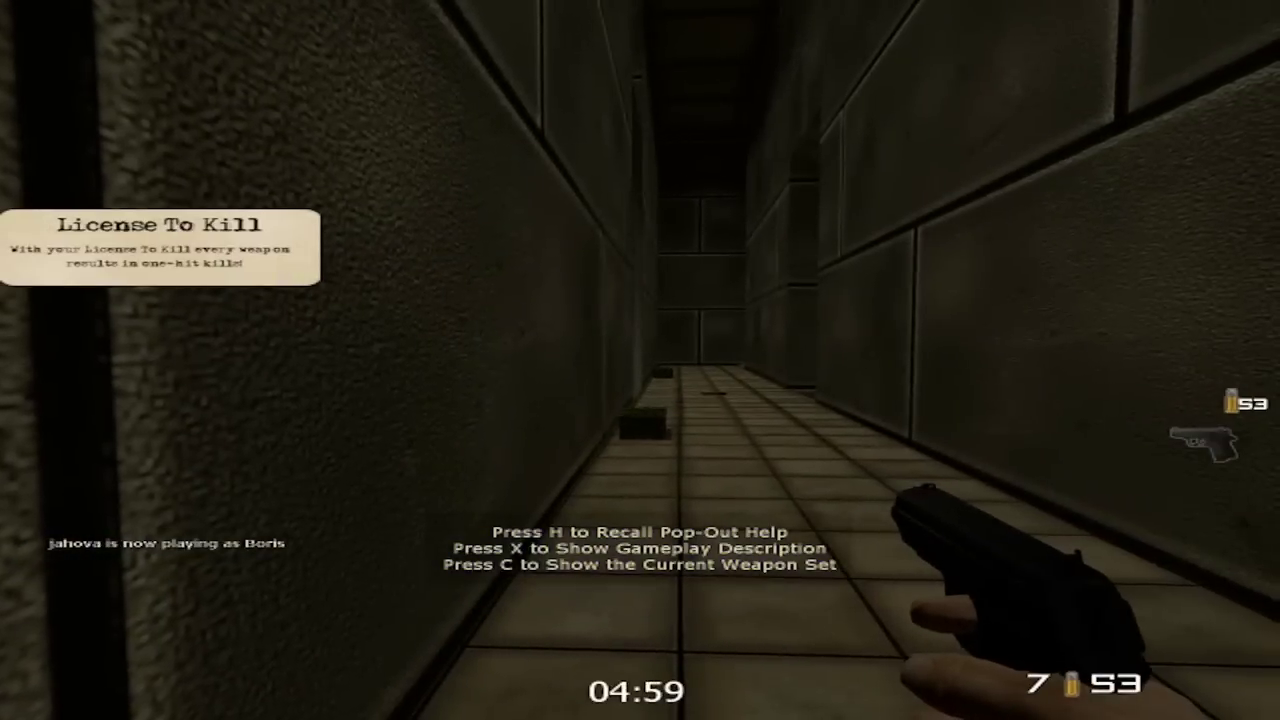
pyautogui.press('w')
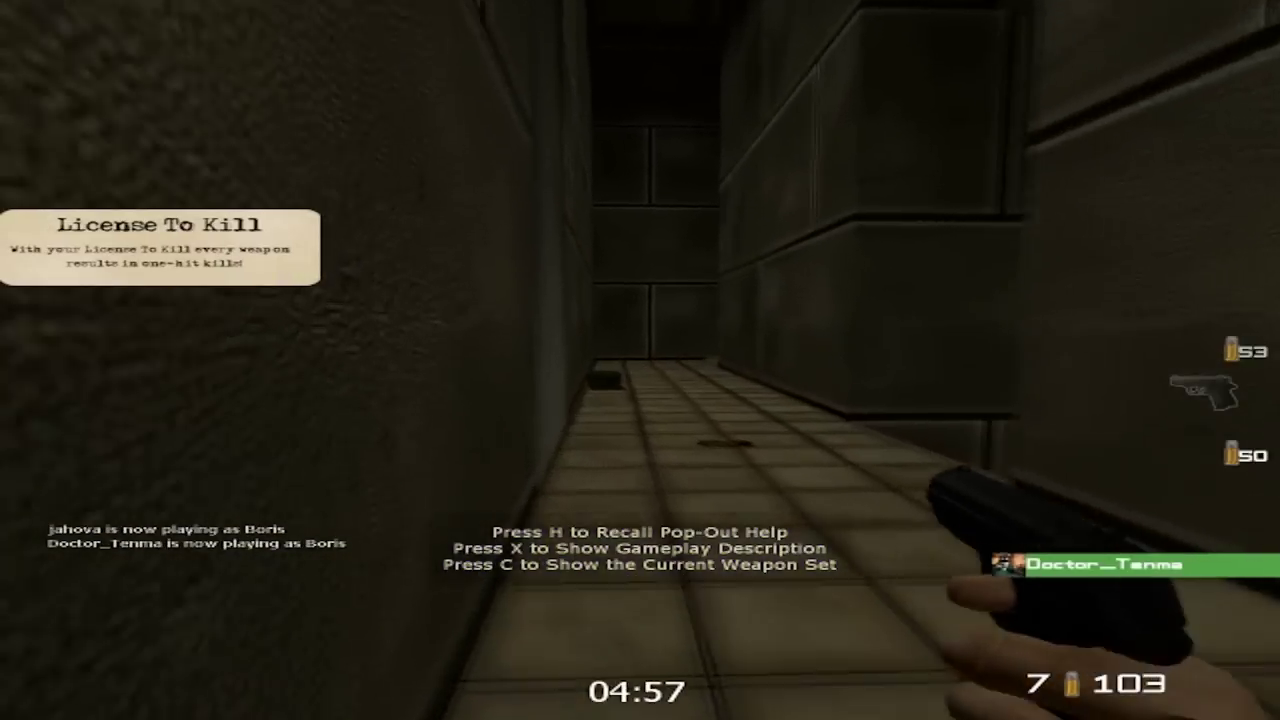
pyautogui.press('w')
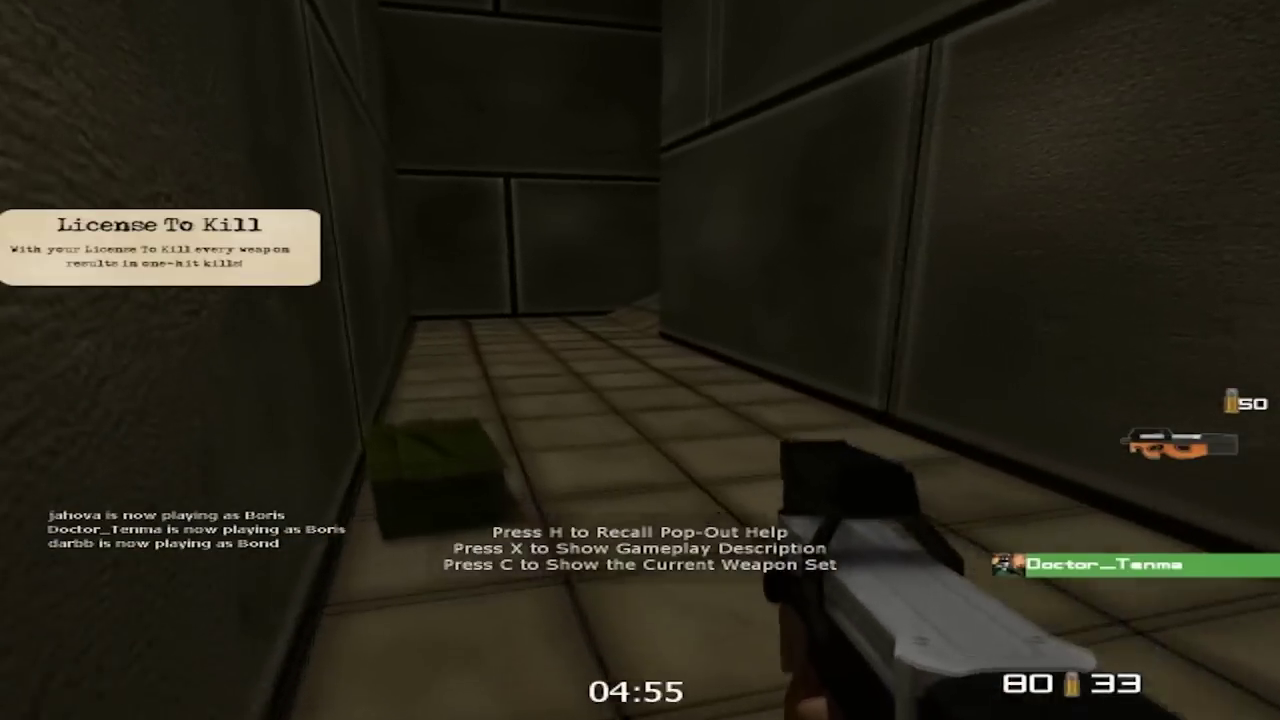
pyautogui.press('w')
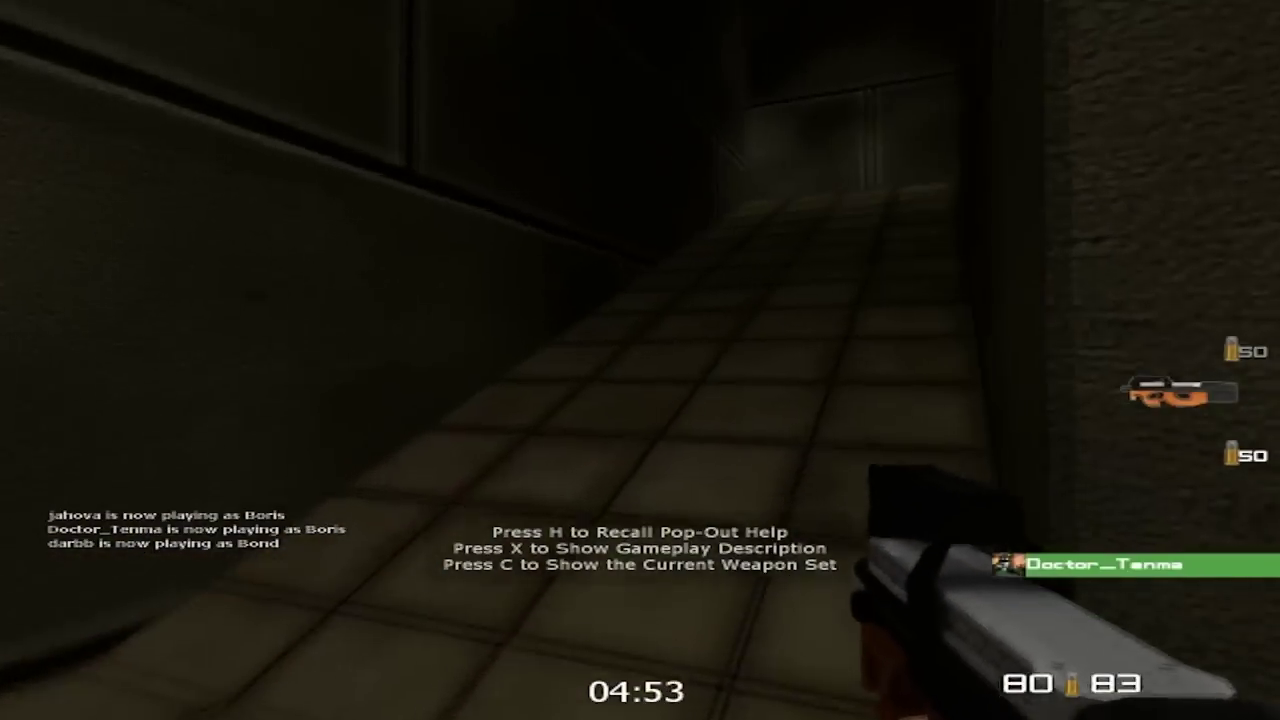
pyautogui.press('w')
pyautogui.press('w')
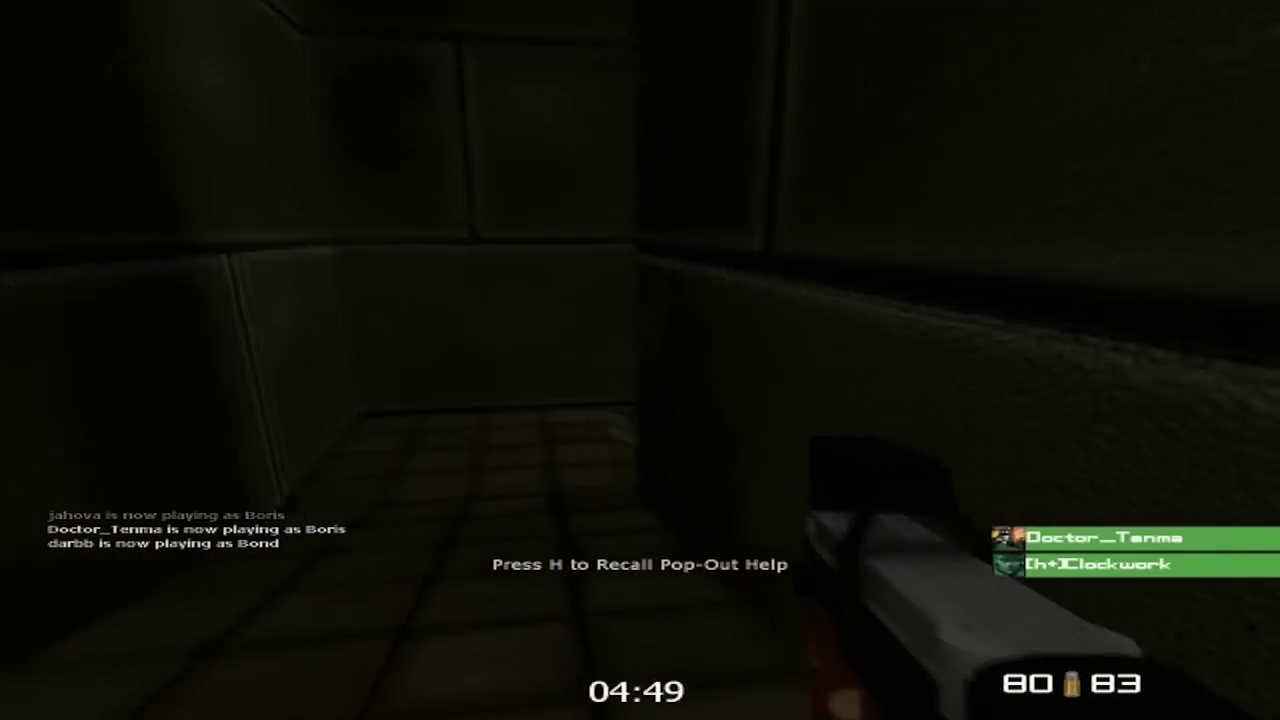
pyautogui.click(640, 360)
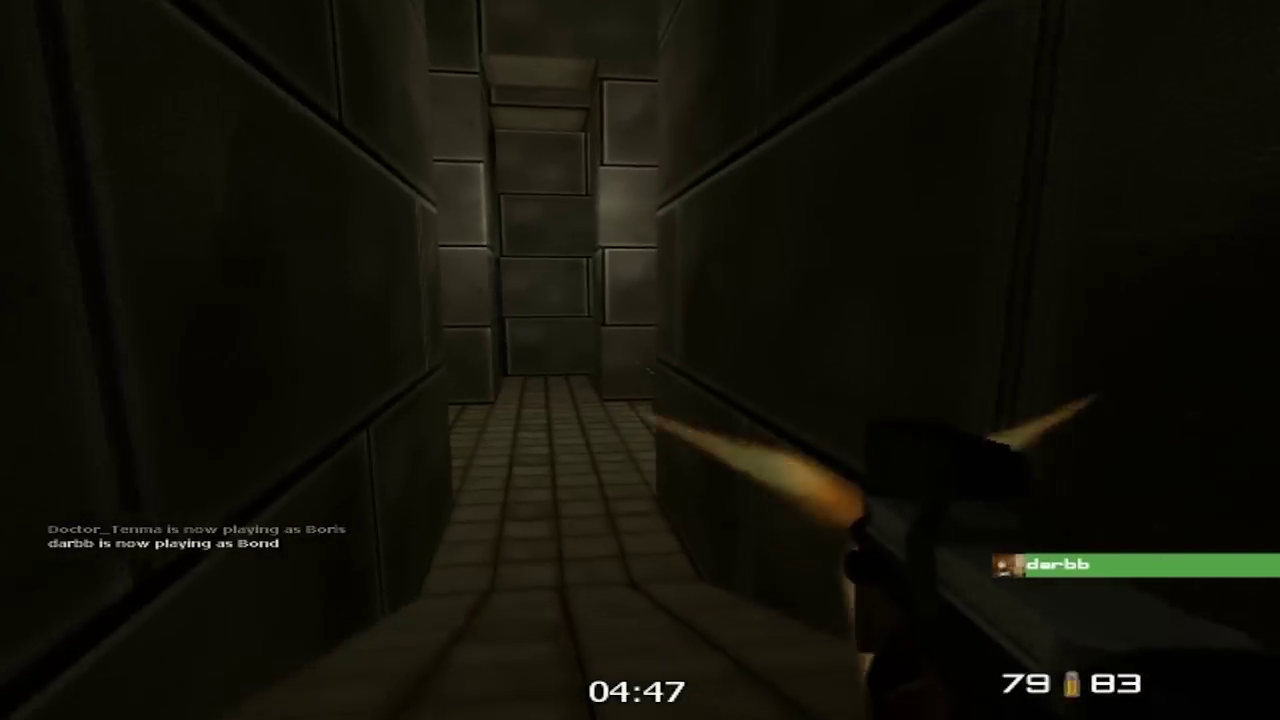
pyautogui.press('w')
pyautogui.press('r')
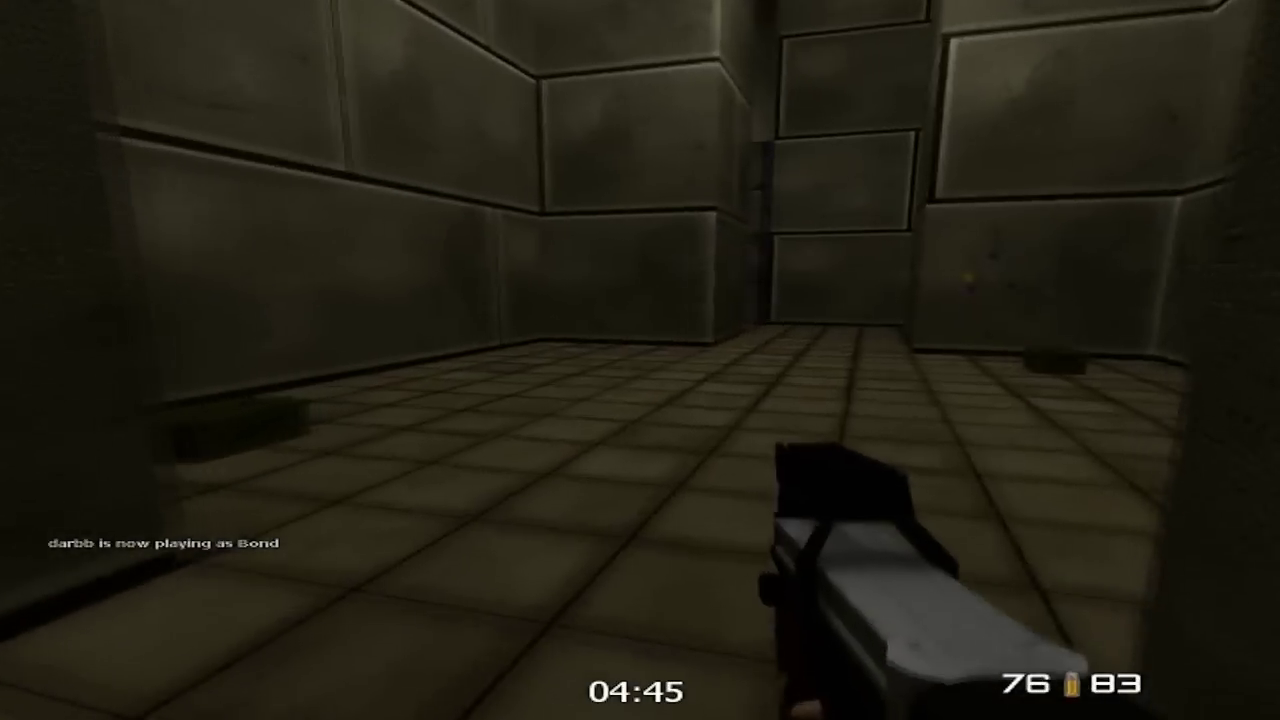
pyautogui.press('w')
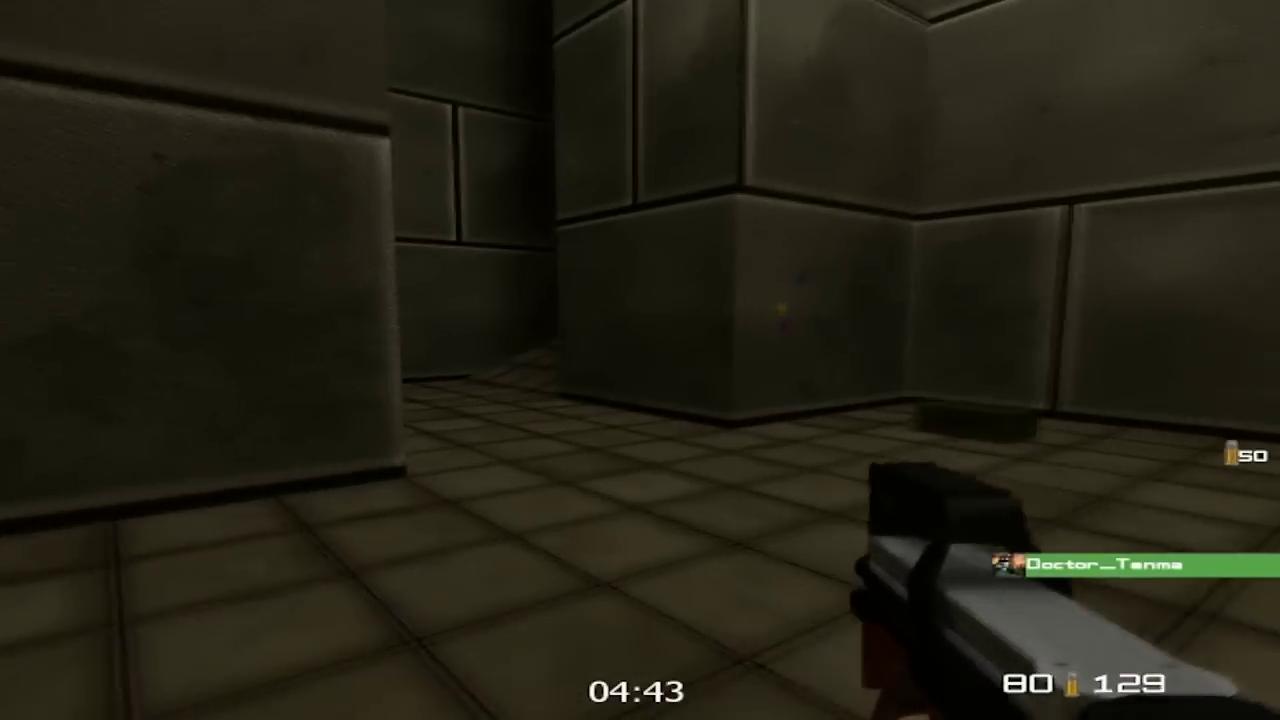
pyautogui.press('w')
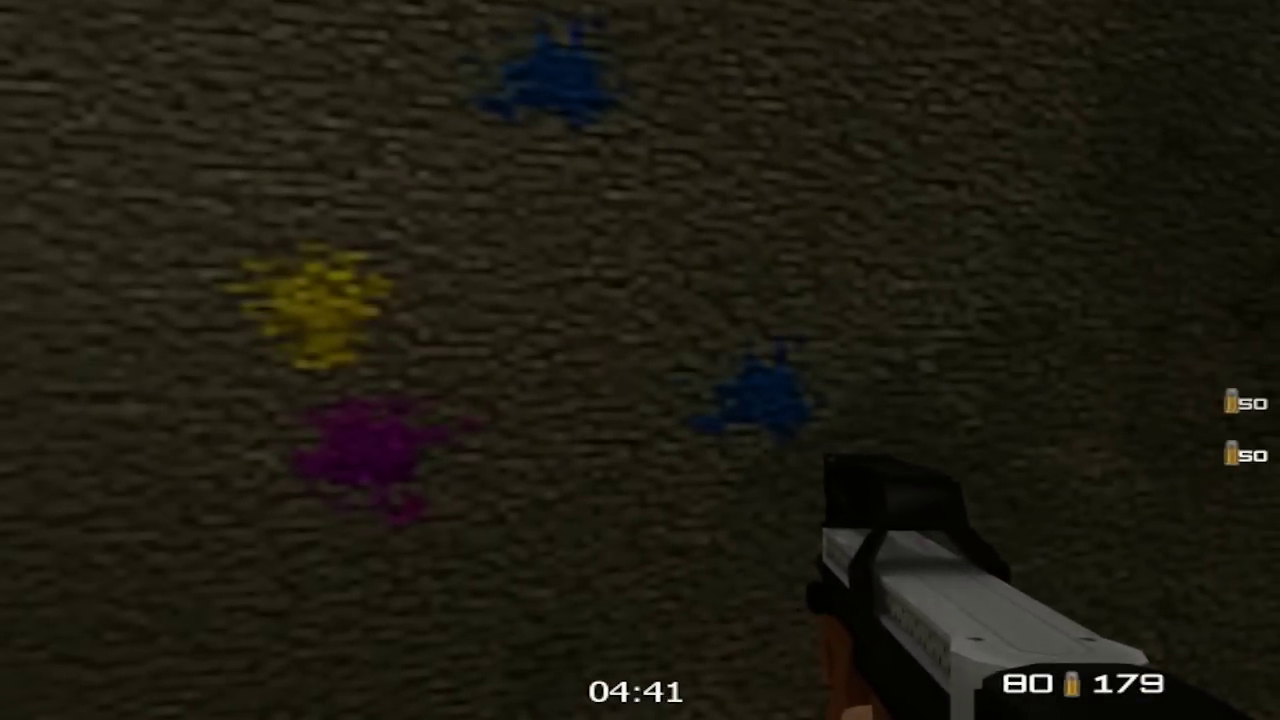
pyautogui.press('w')
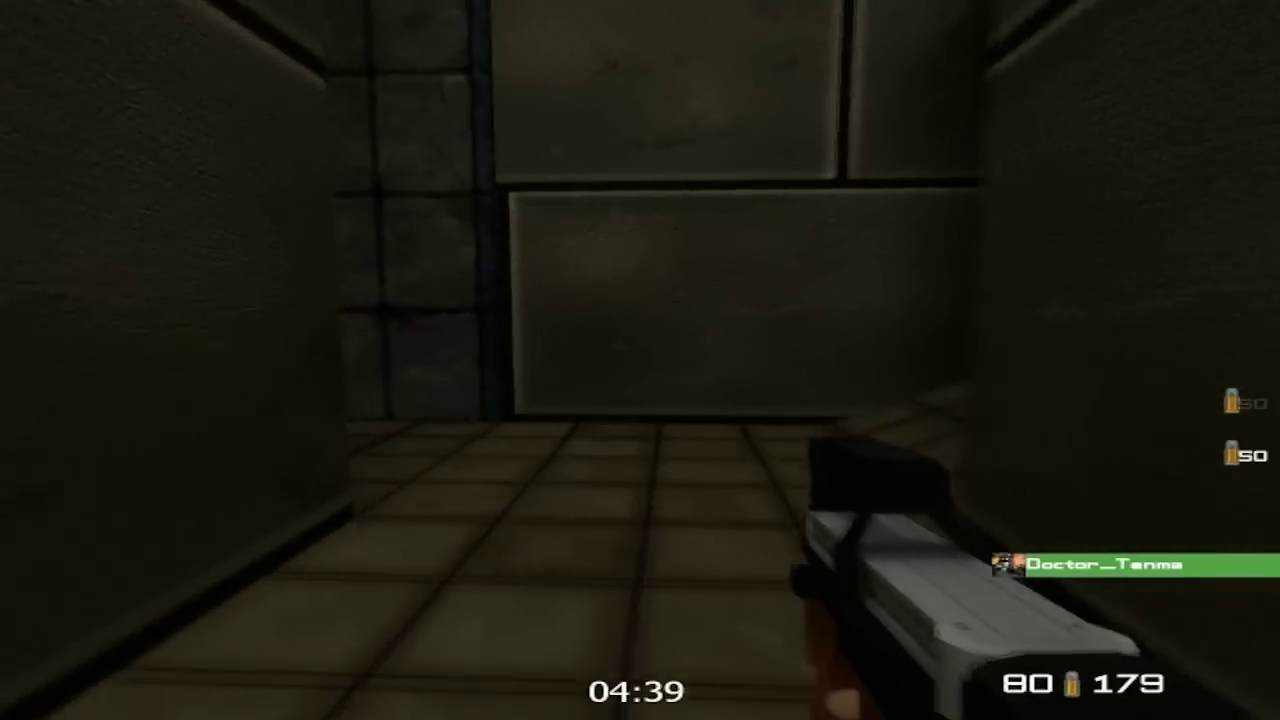
pyautogui.press('w')
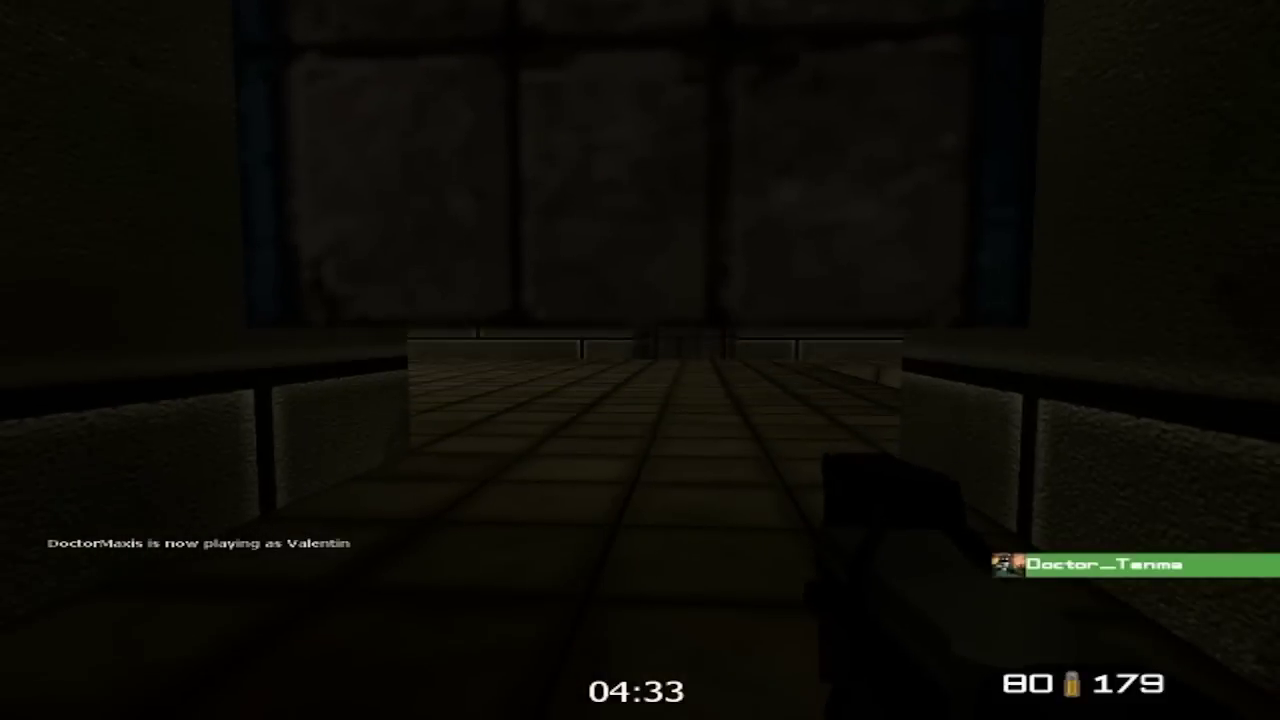
pyautogui.press('w')
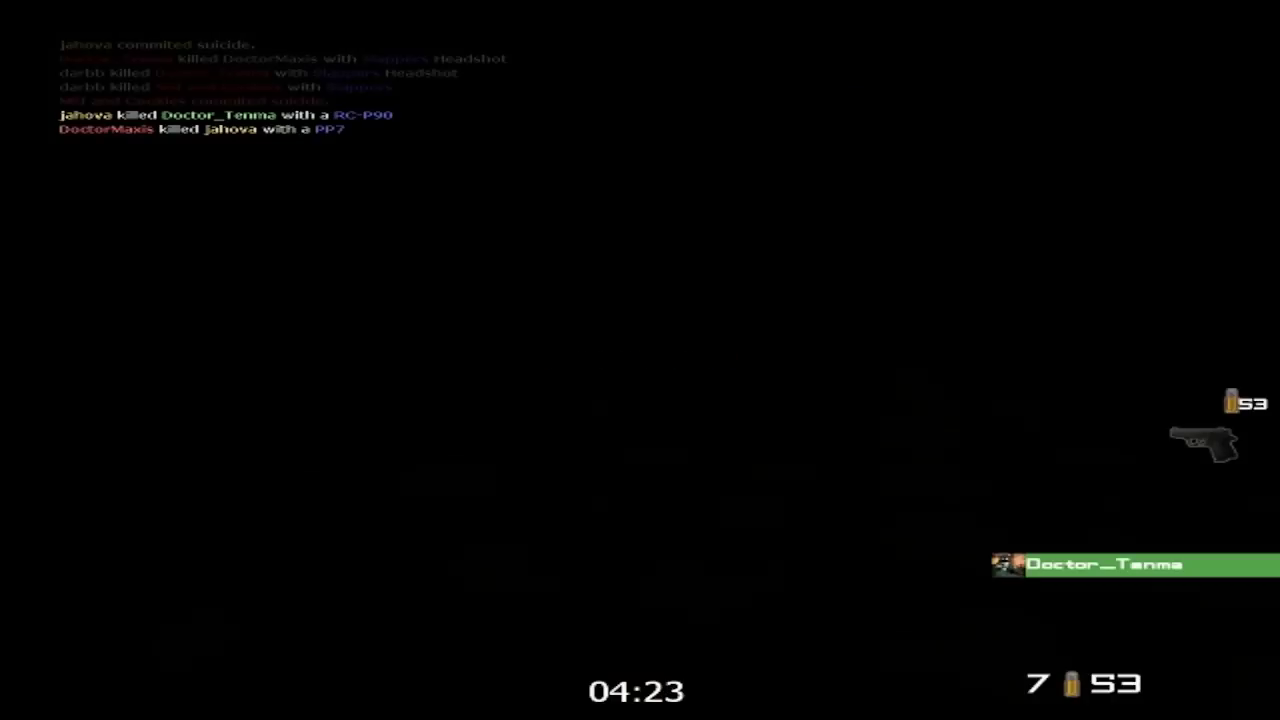
pyautogui.press('w')
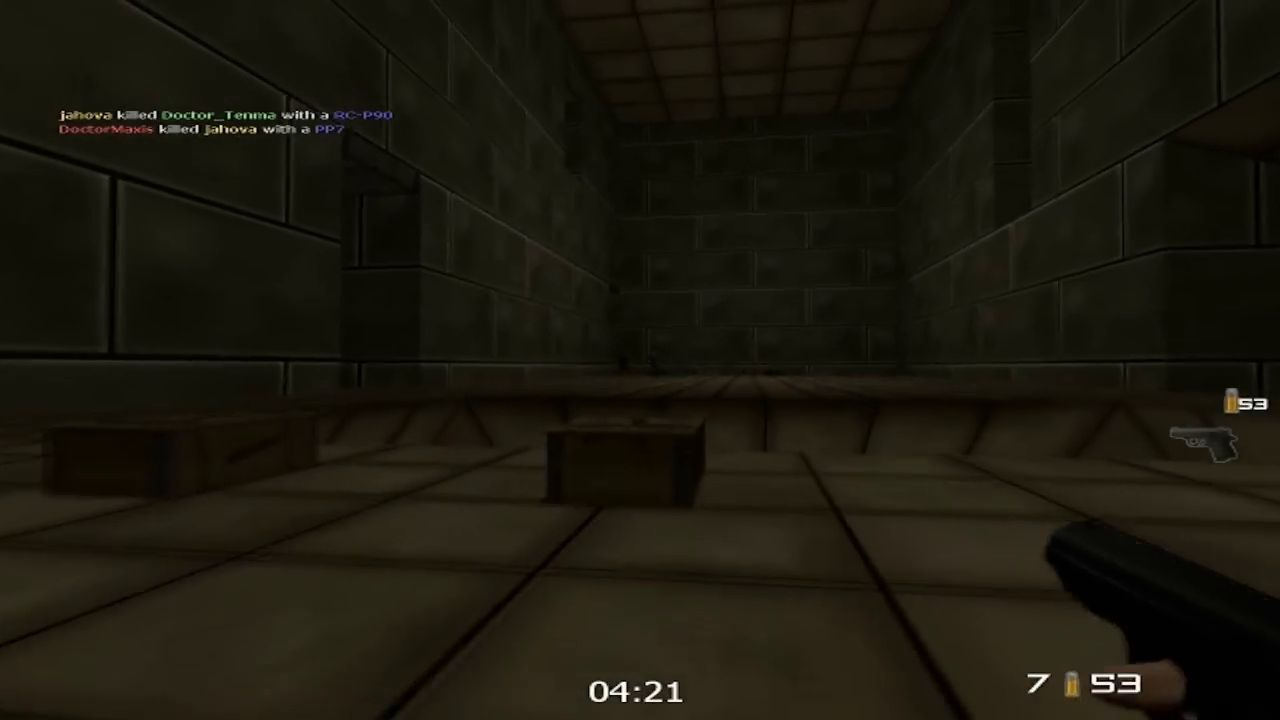
pyautogui.click(640, 360)
pyautogui.press('w')
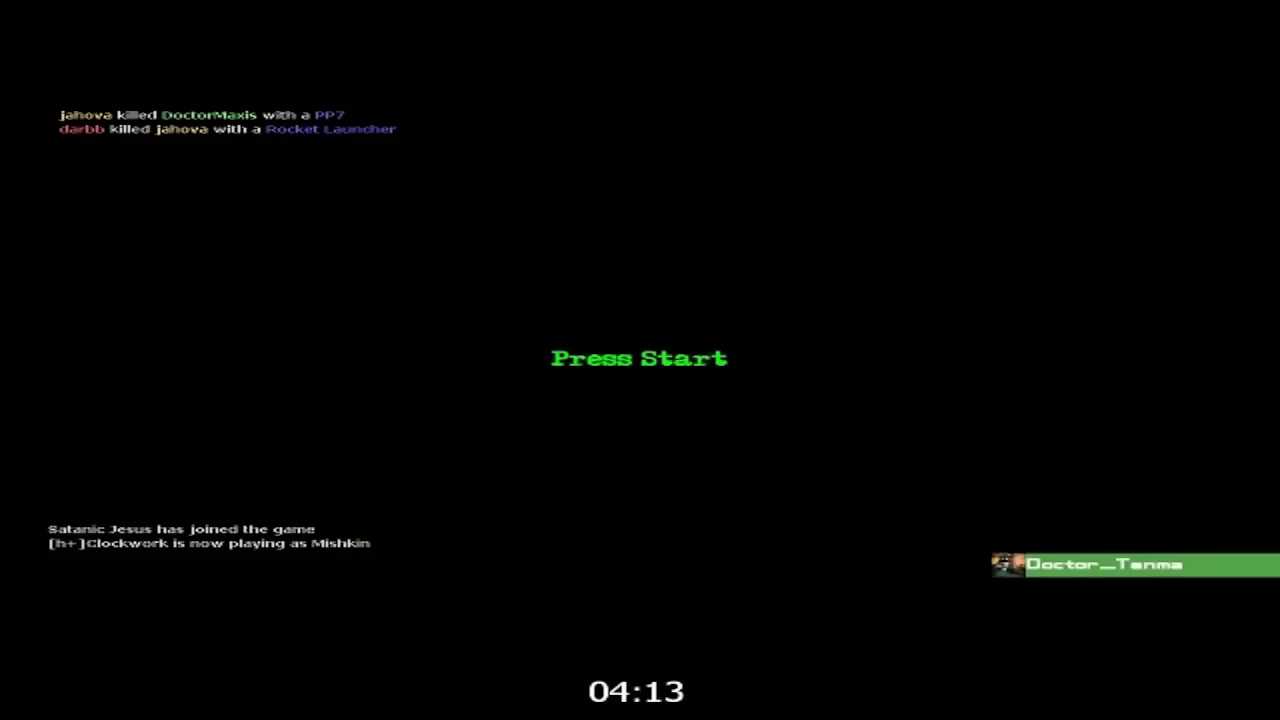
pyautogui.click(640, 360)
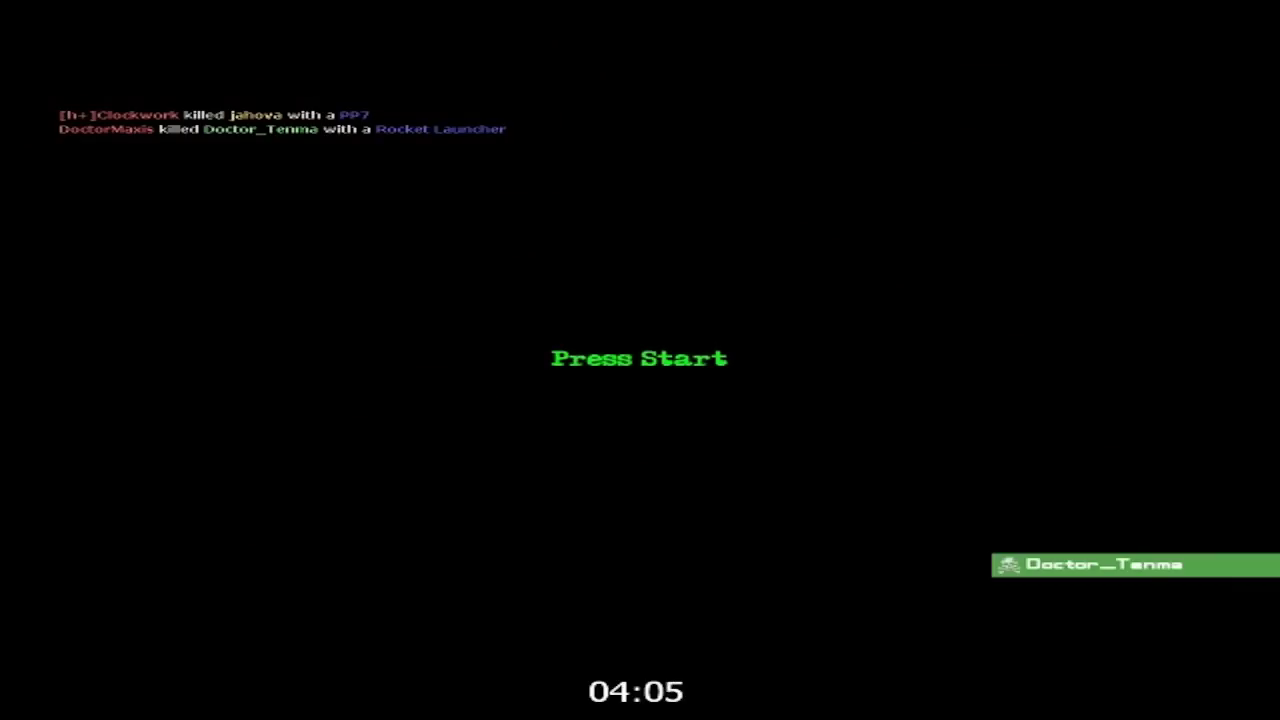
pyautogui.click(640, 360)
pyautogui.press('w')
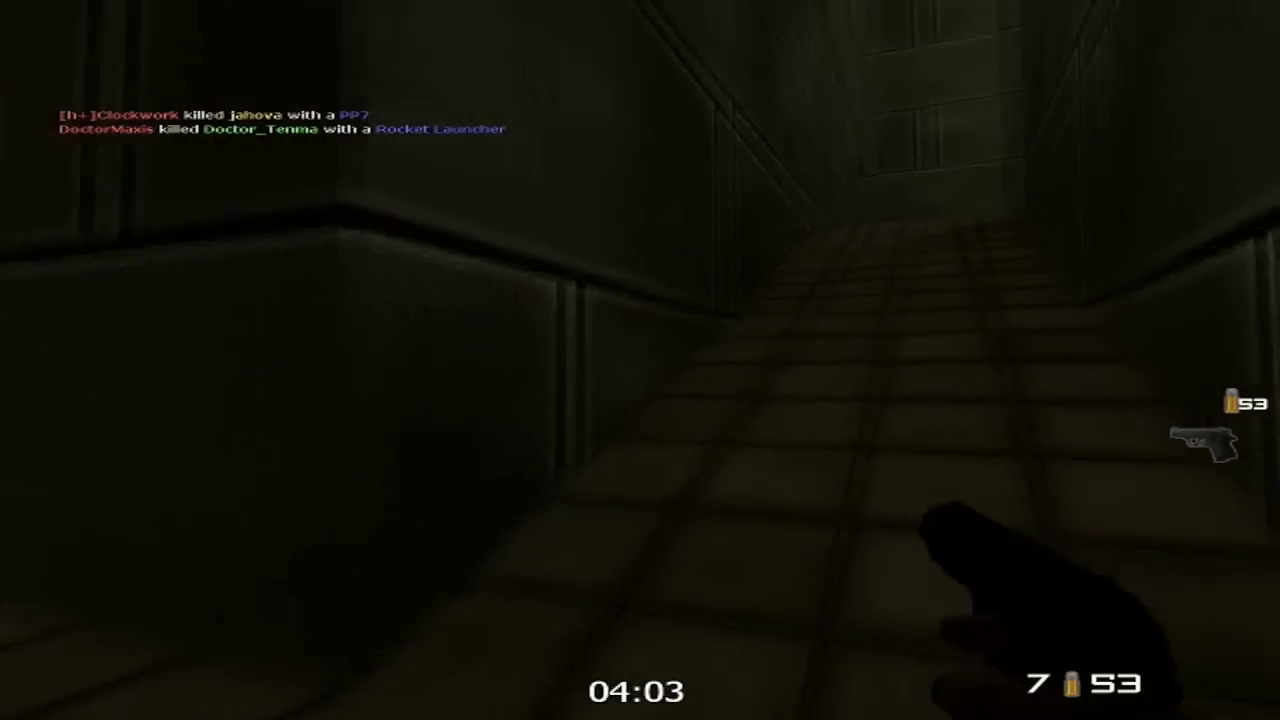
pyautogui.press('w')
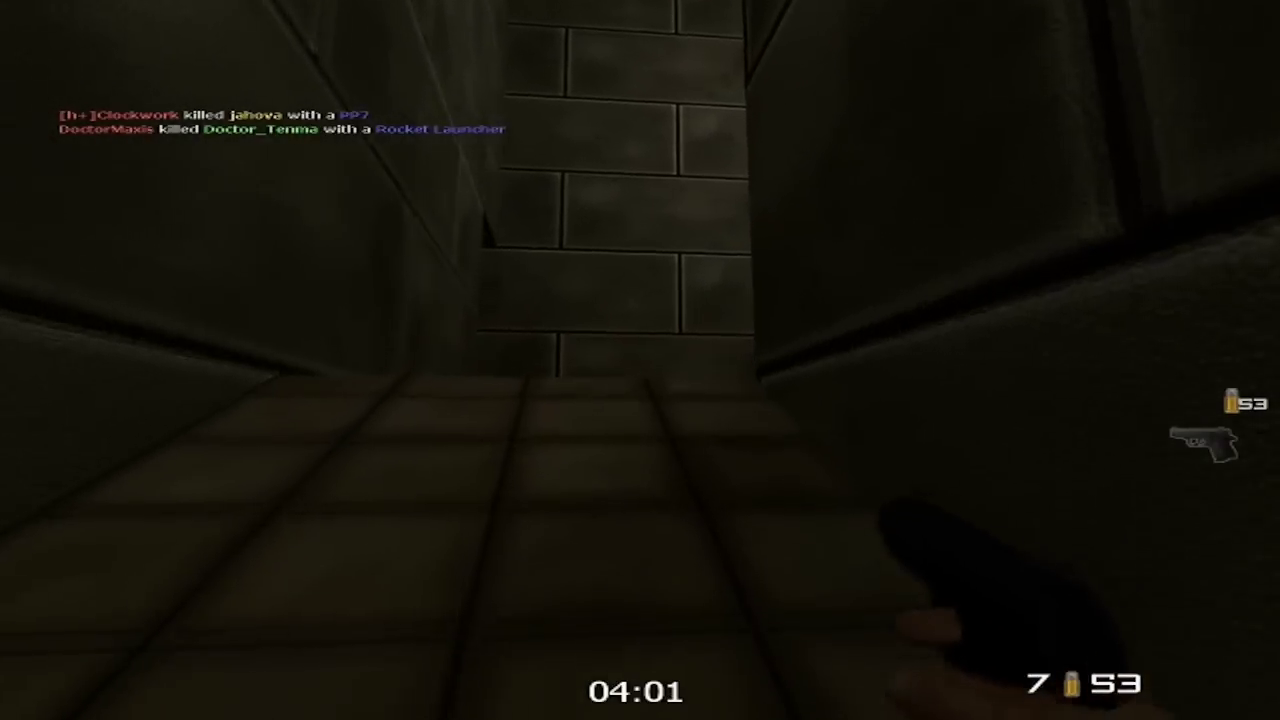
pyautogui.press('w')
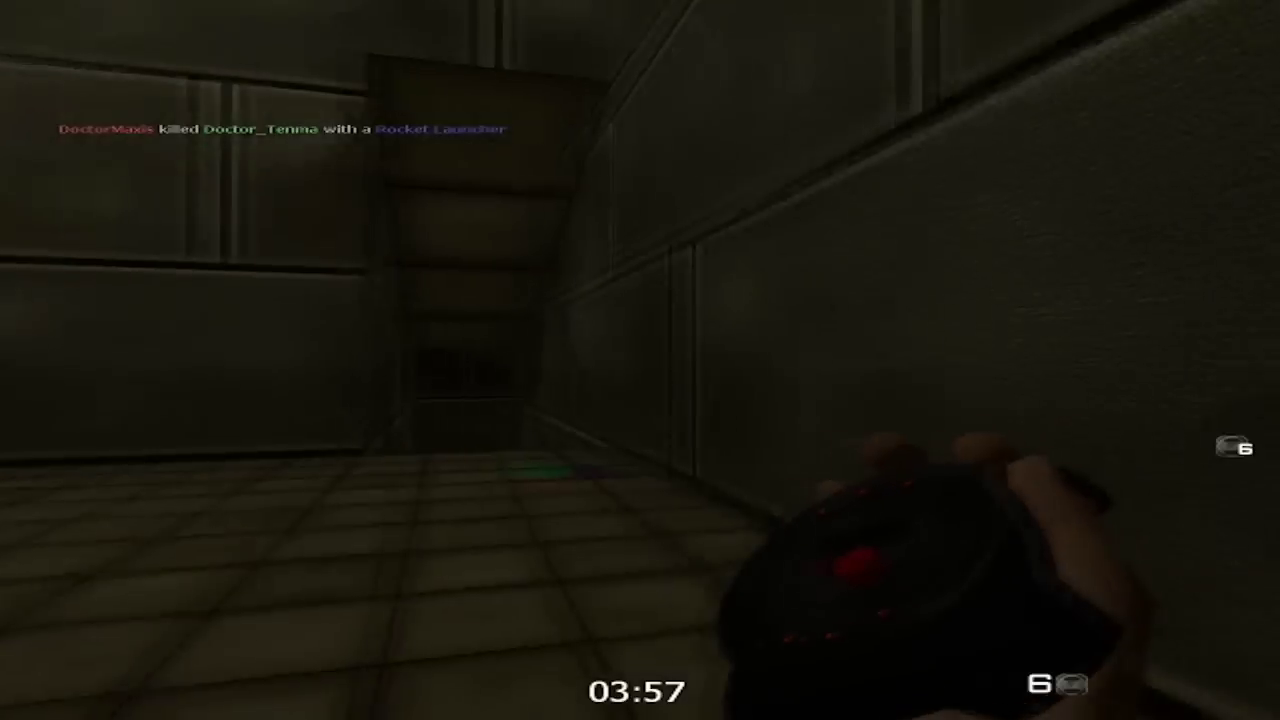
pyautogui.click(640, 360)
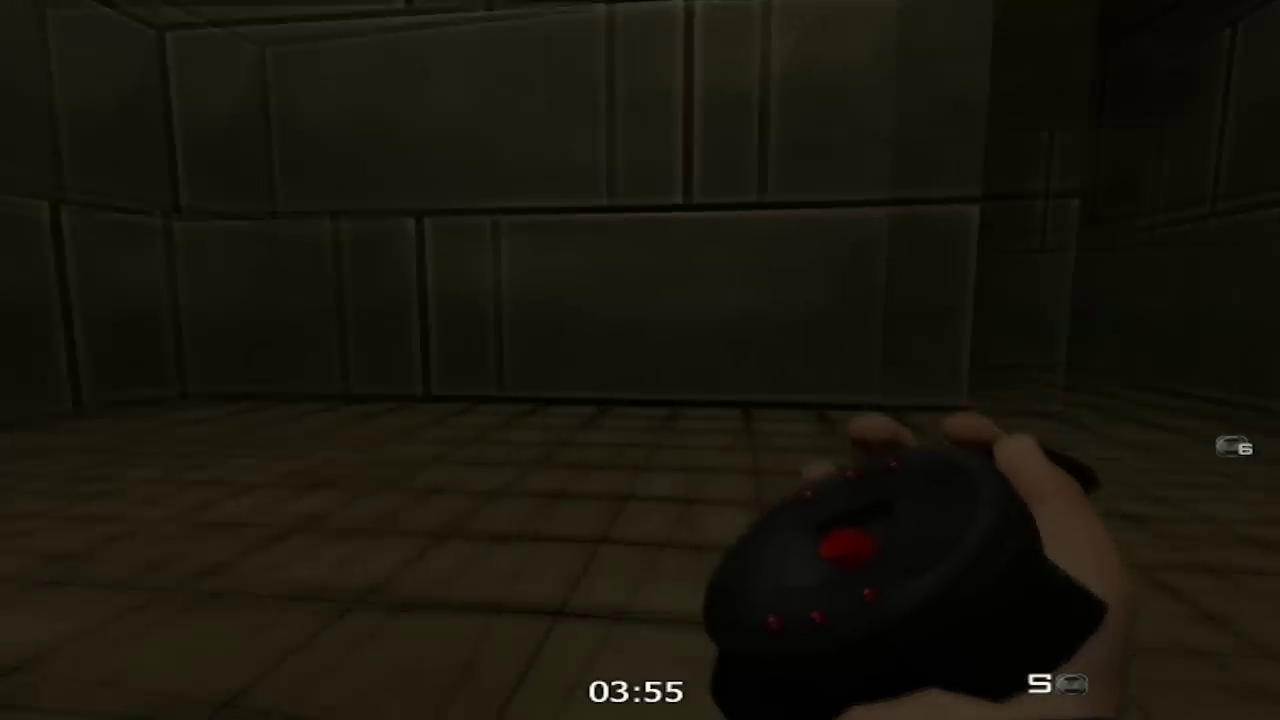
pyautogui.press('w')
pyautogui.press('w')
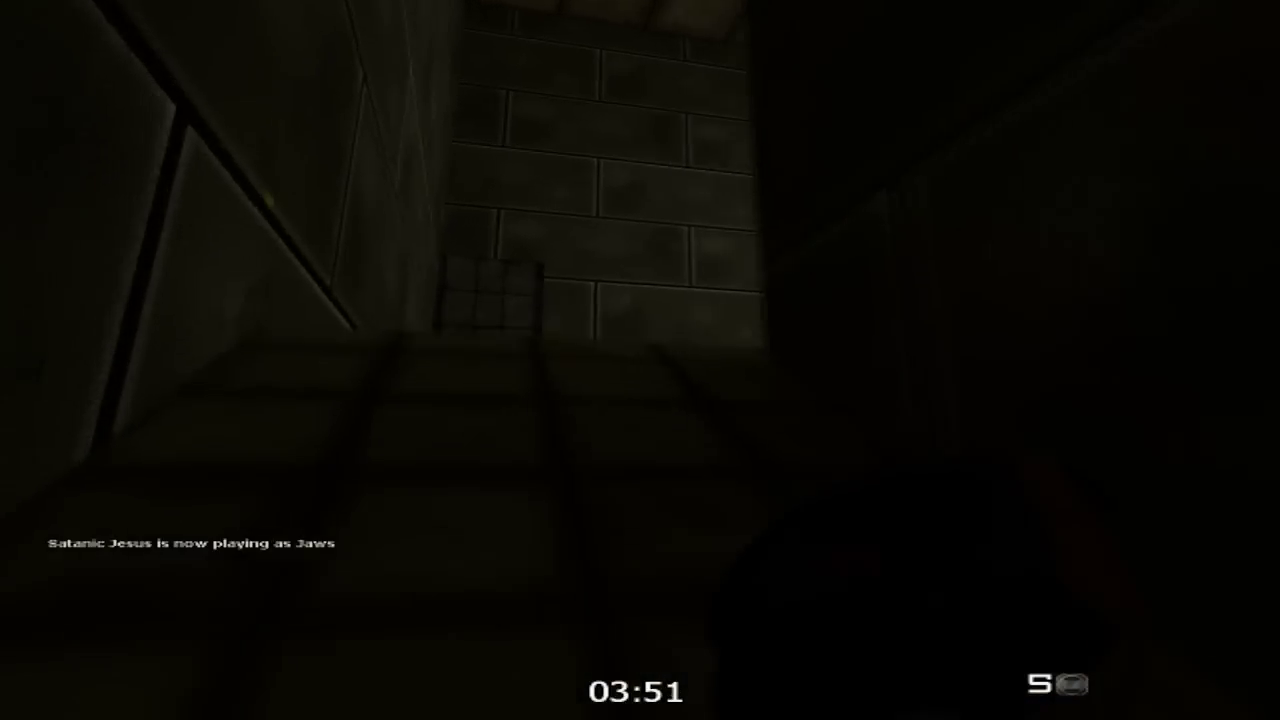
pyautogui.click(640, 360)
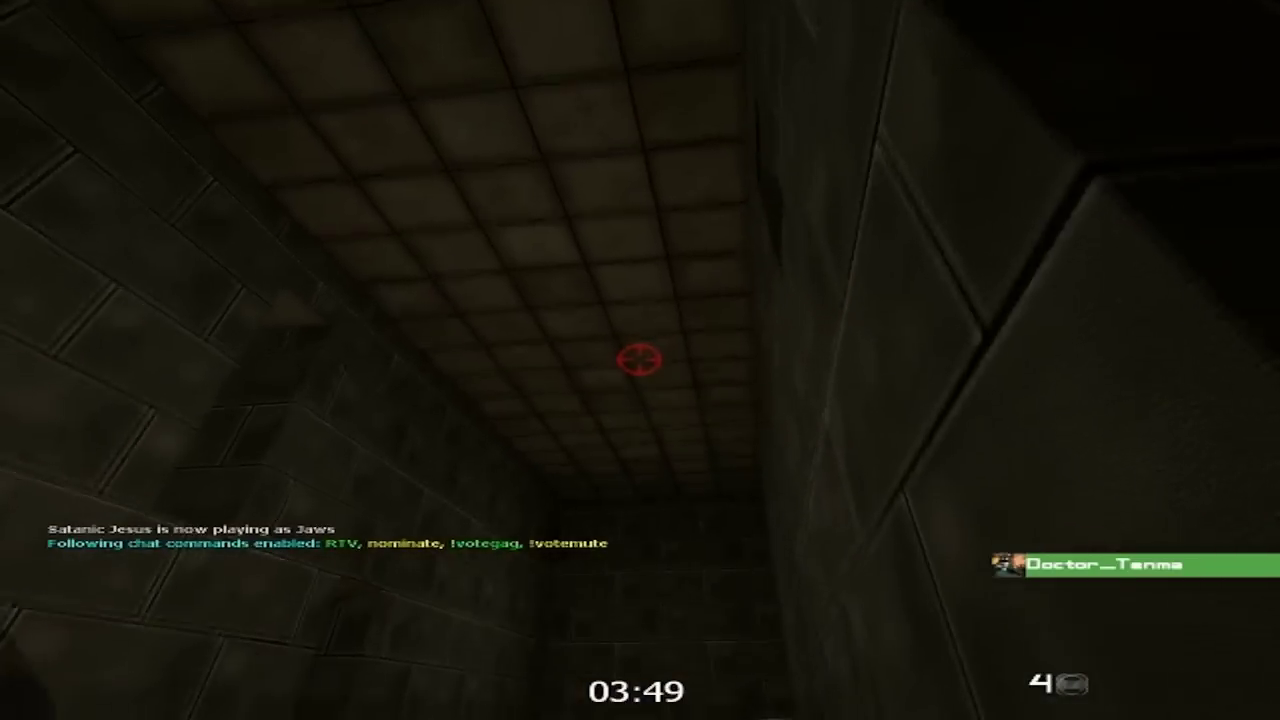
pyautogui.scroll(-1, 640, 360)
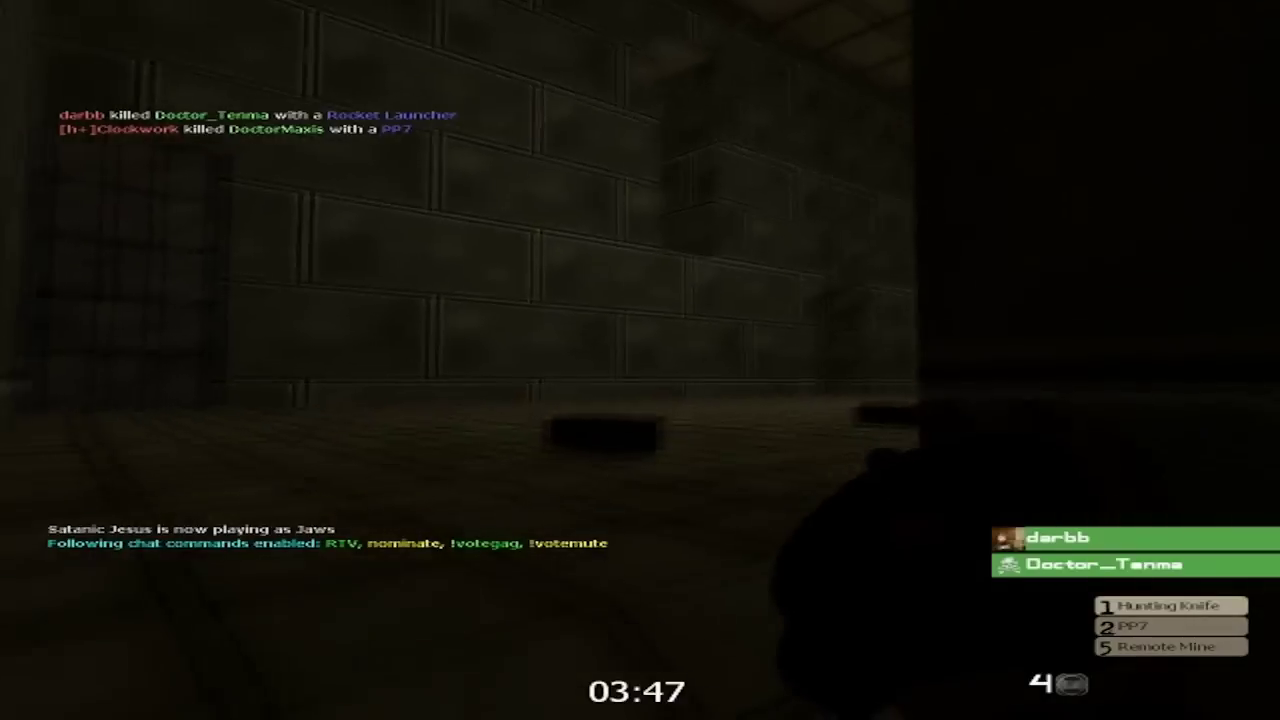
pyautogui.click(640, 360)
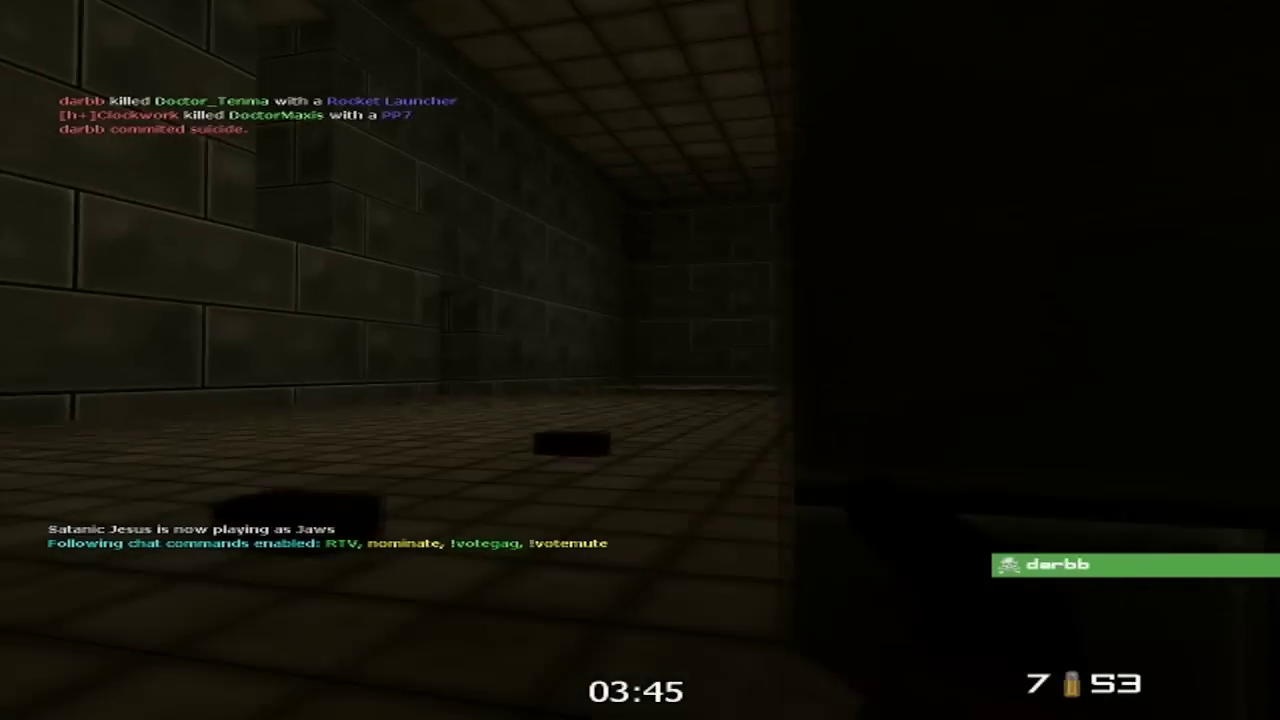
pyautogui.click(640, 360)
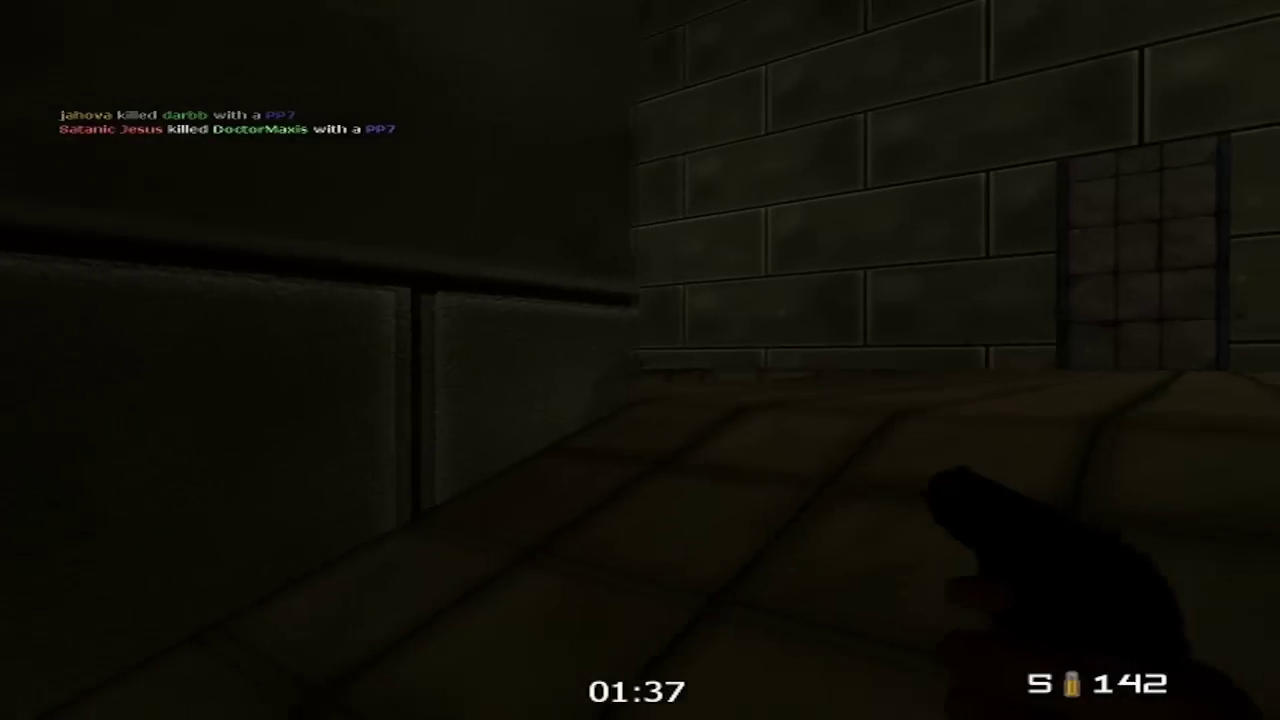
pyautogui.click(640, 360)
pyautogui.click(640, 360)
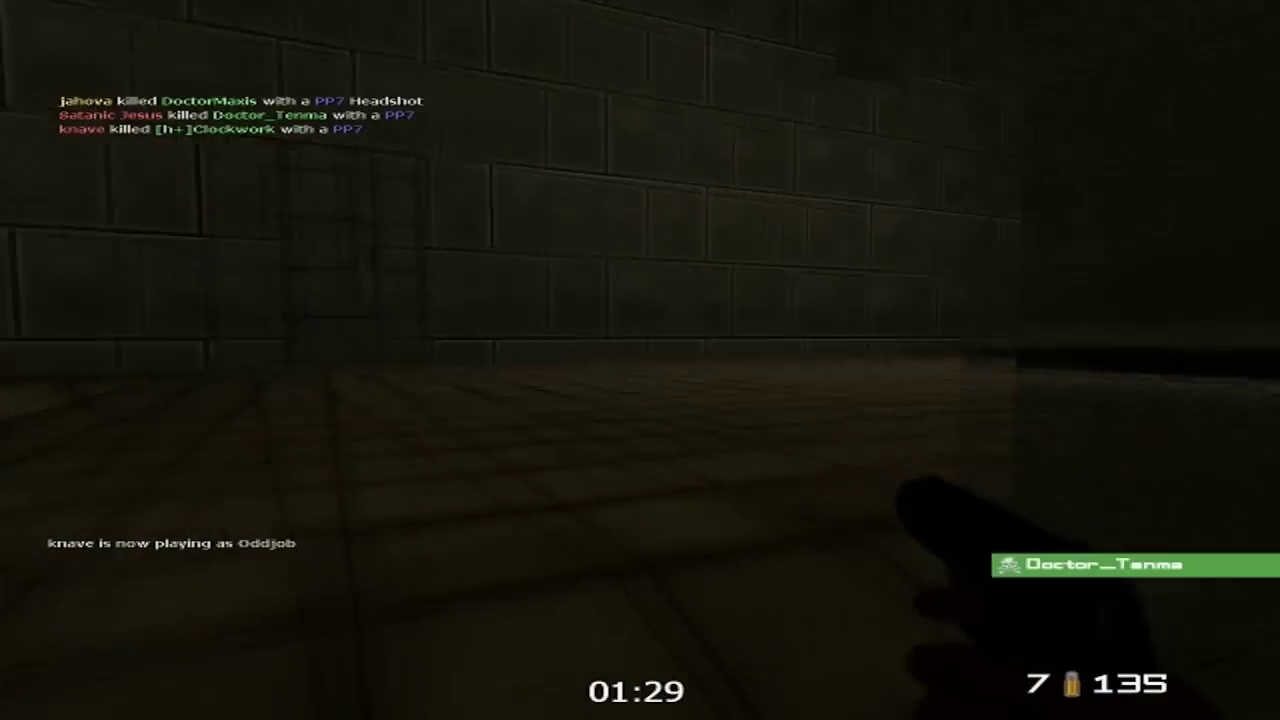
pyautogui.click(640, 360)
pyautogui.click(640, 360)
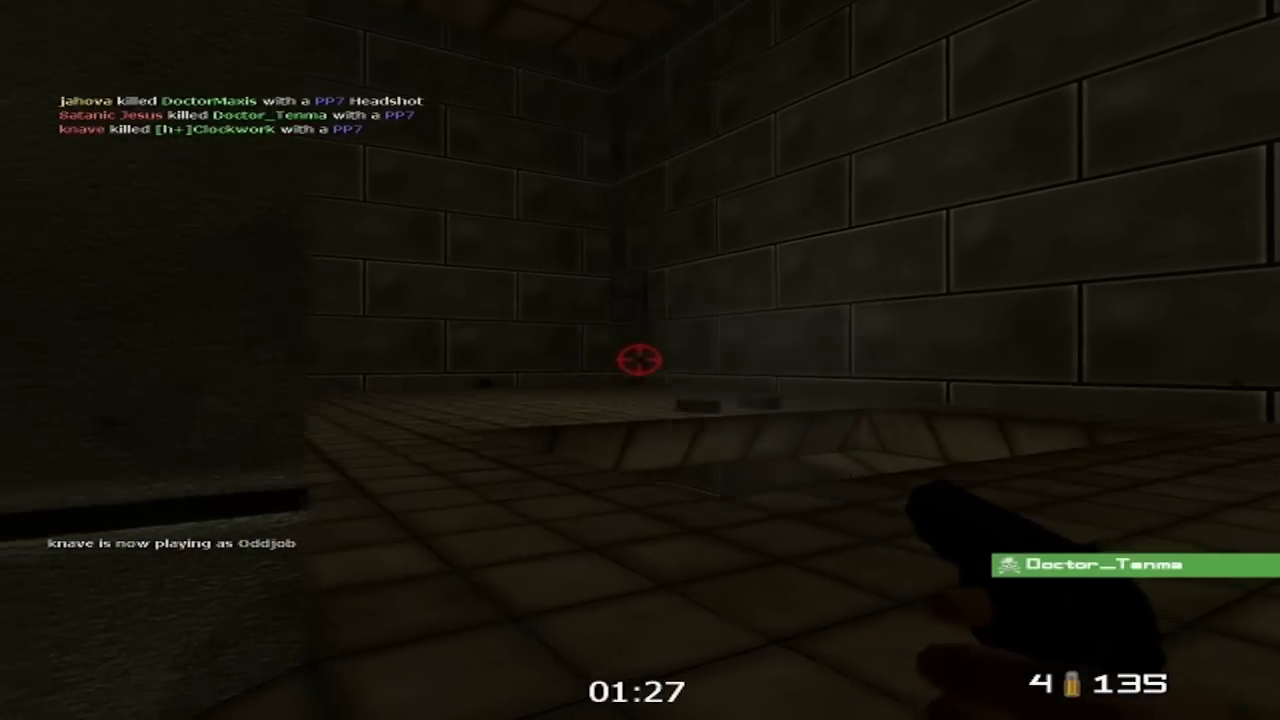
pyautogui.click(640, 360)
pyautogui.click(640, 360)
pyautogui.press('r')
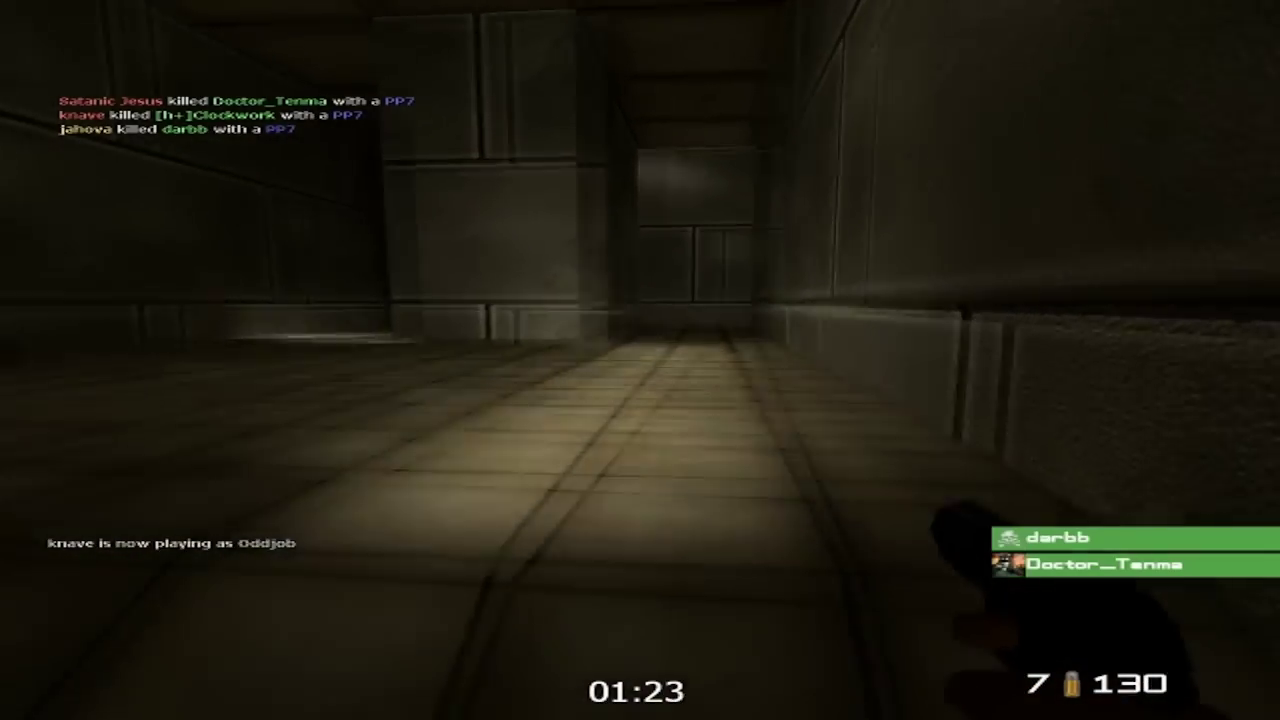
pyautogui.press('w')
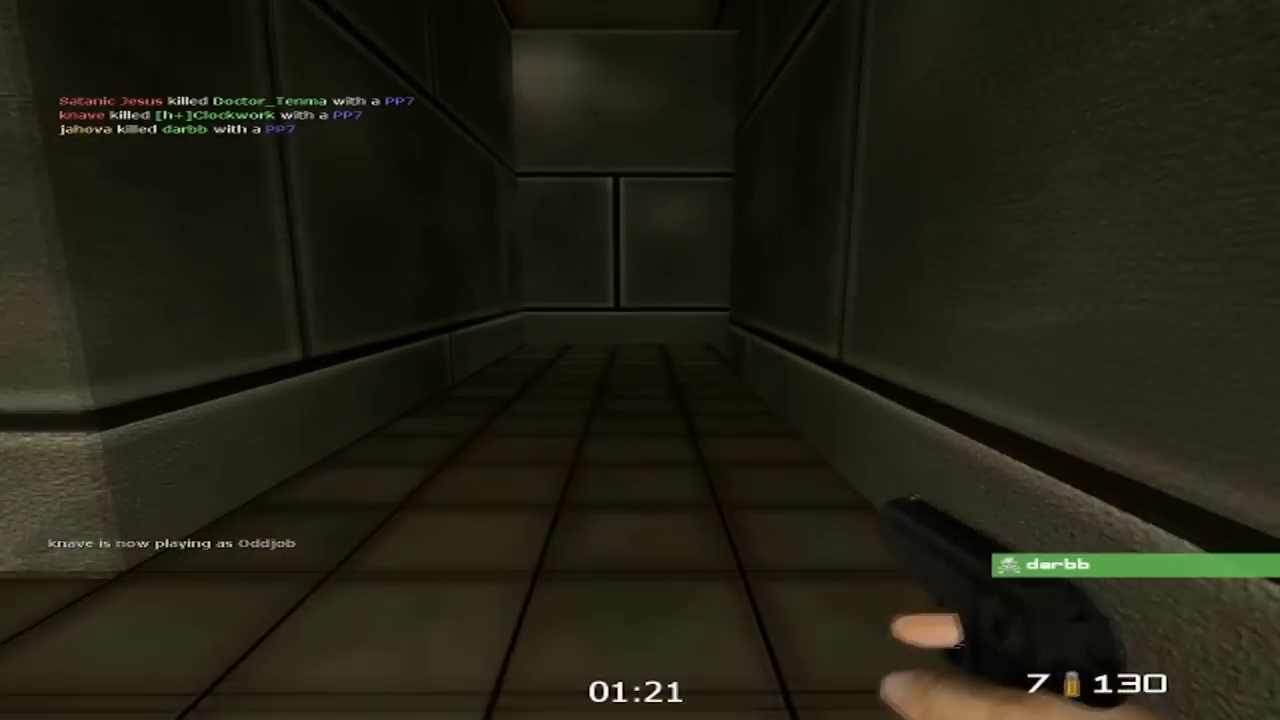
pyautogui.press('w')
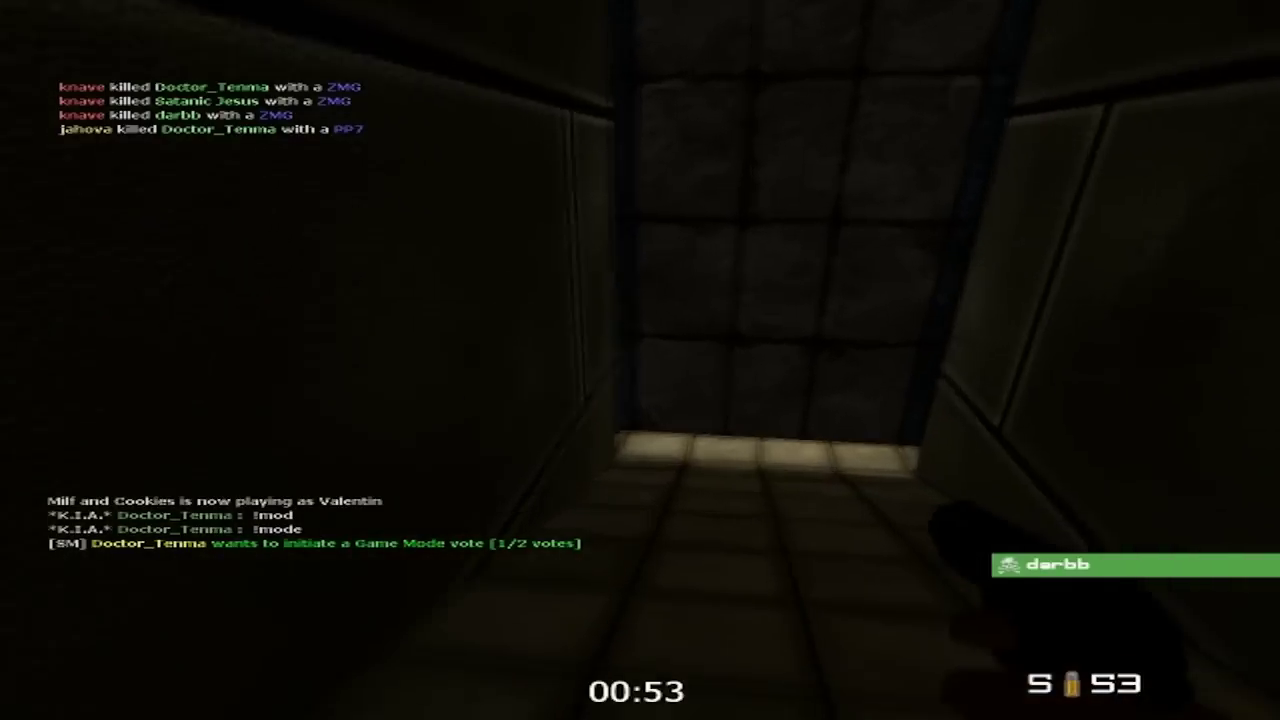
pyautogui.press('r')
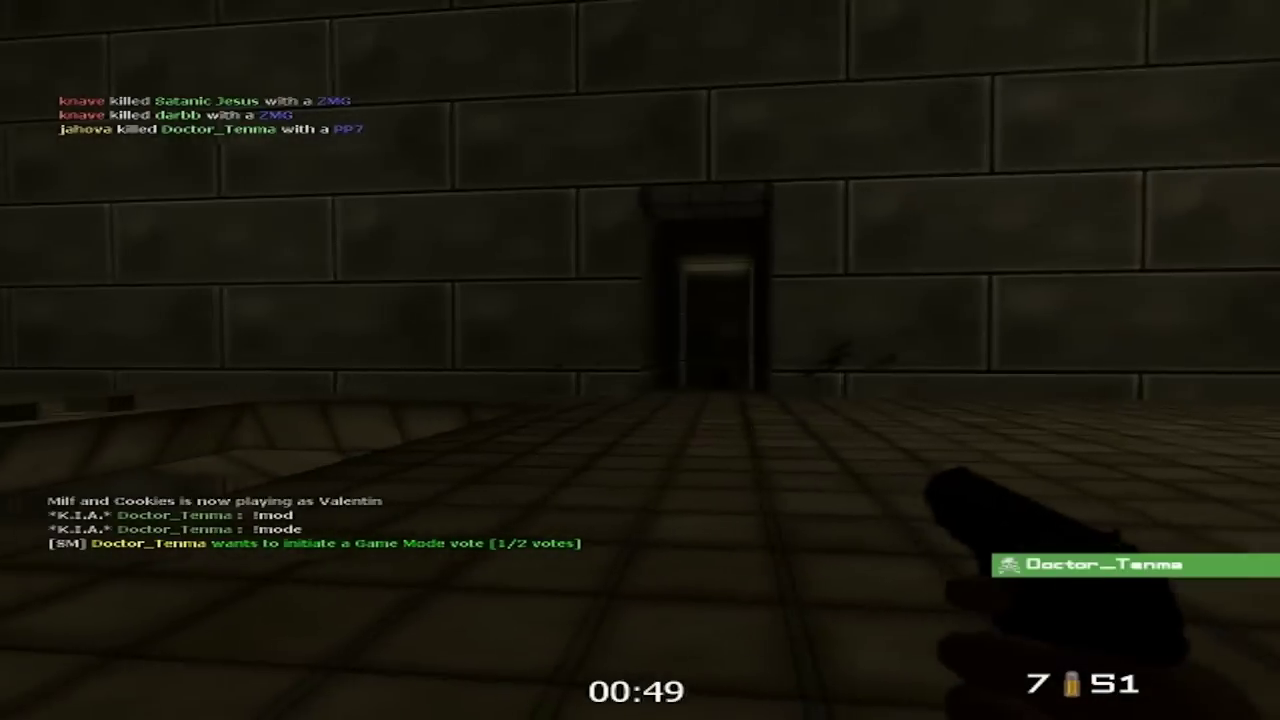
pyautogui.click(640, 360)
pyautogui.click(640, 360)
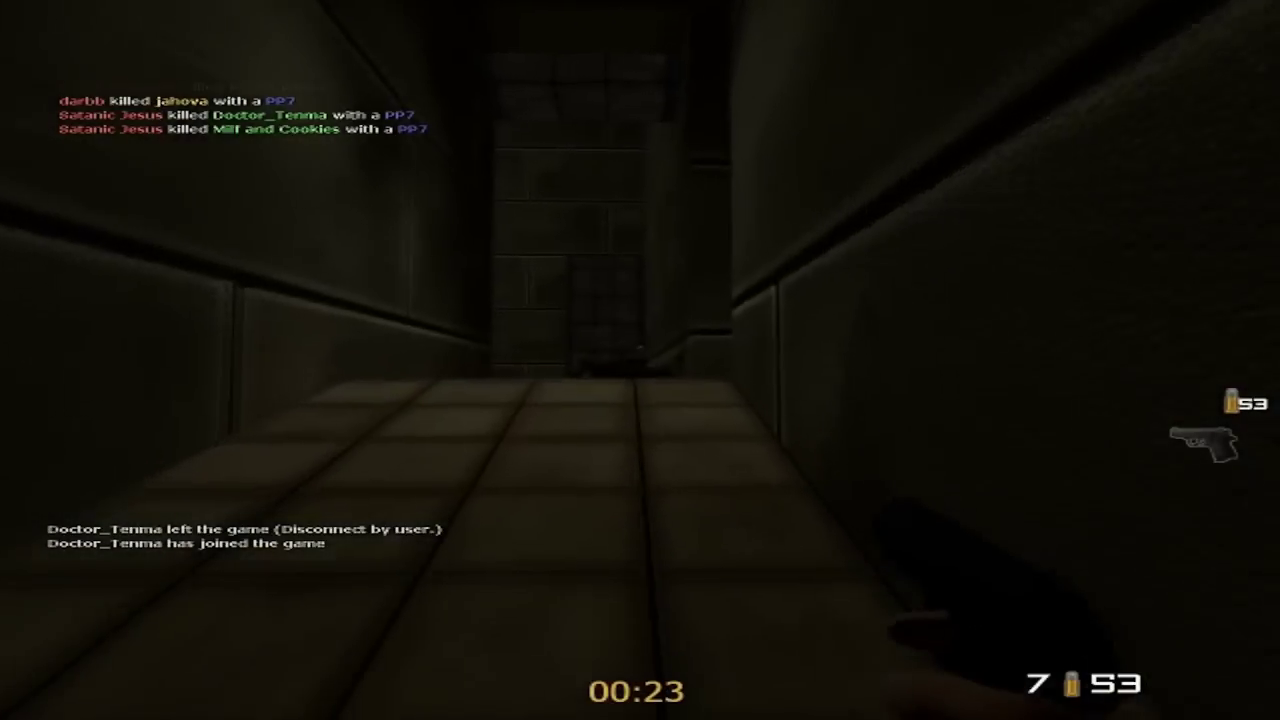
pyautogui.click(640, 360)
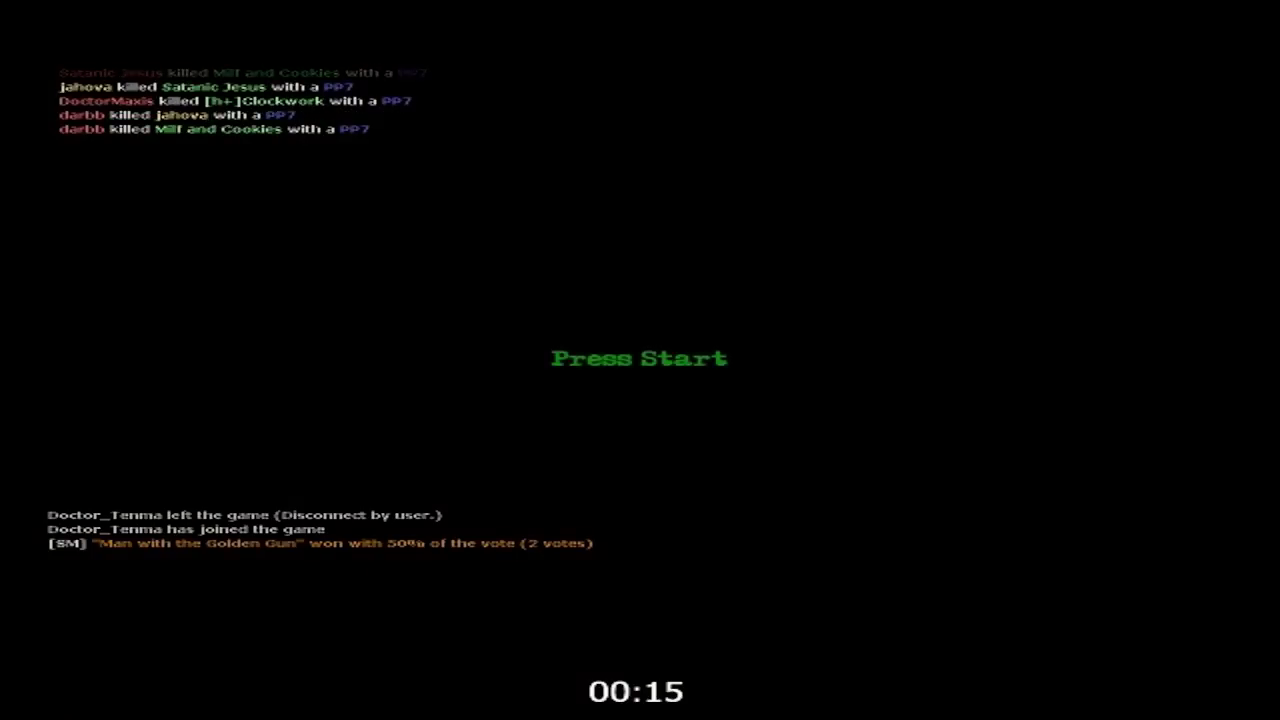
pyautogui.press('space')
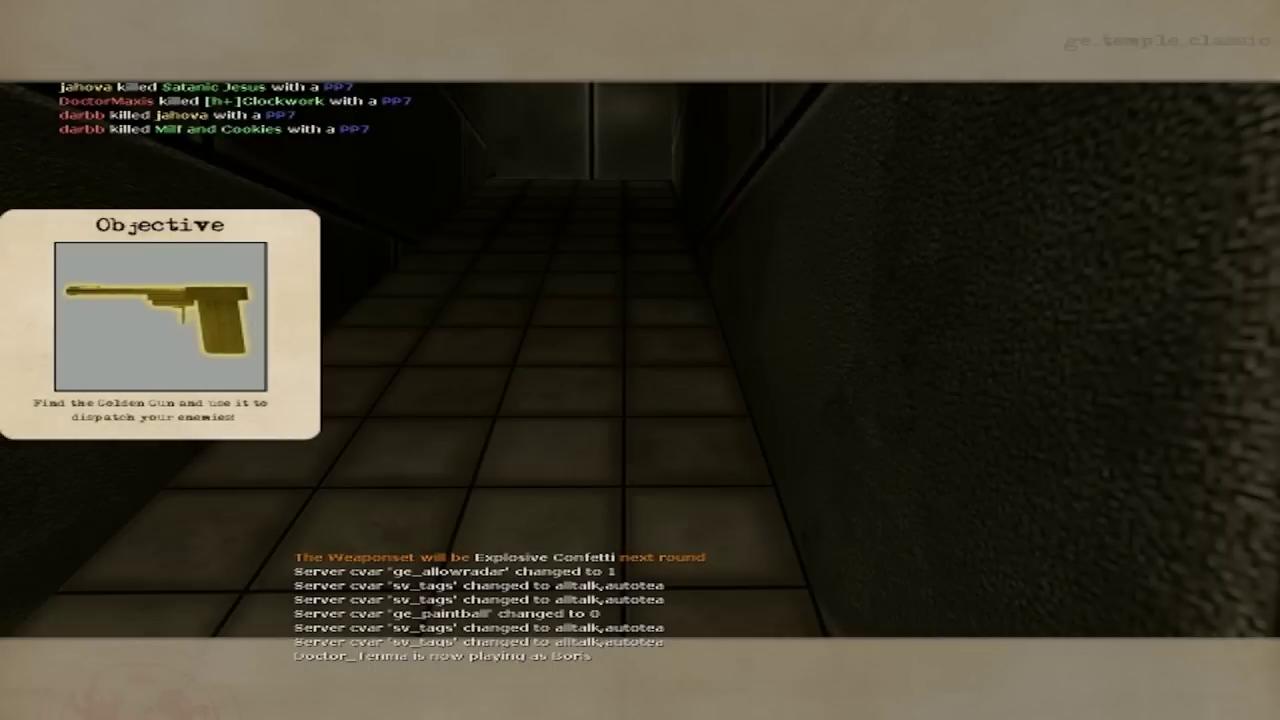